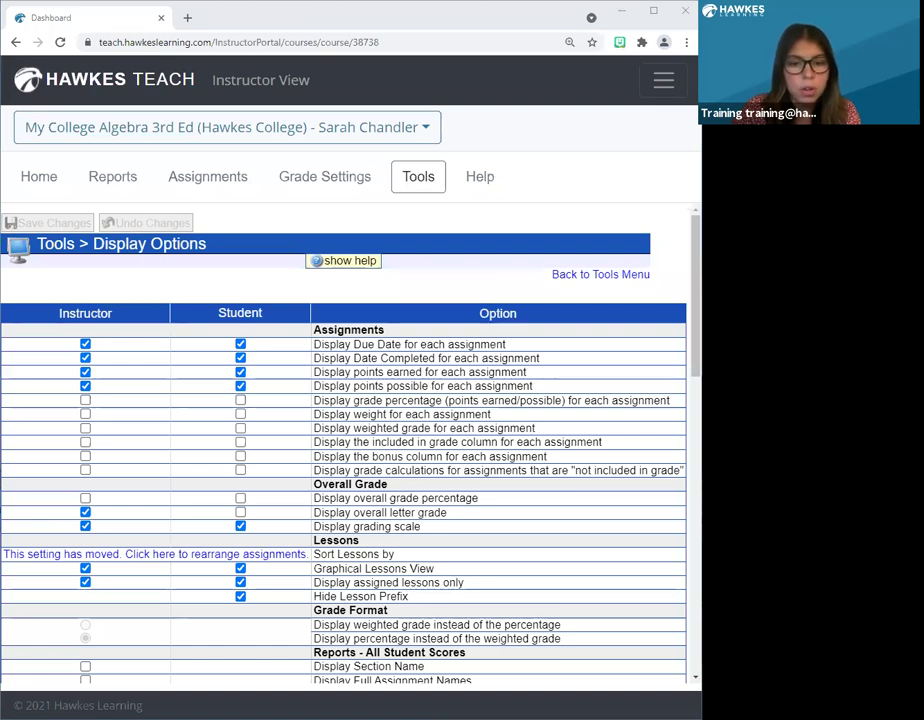
Step: Open the Display Options page from the course tools and look over its settings
left_click(427, 180)
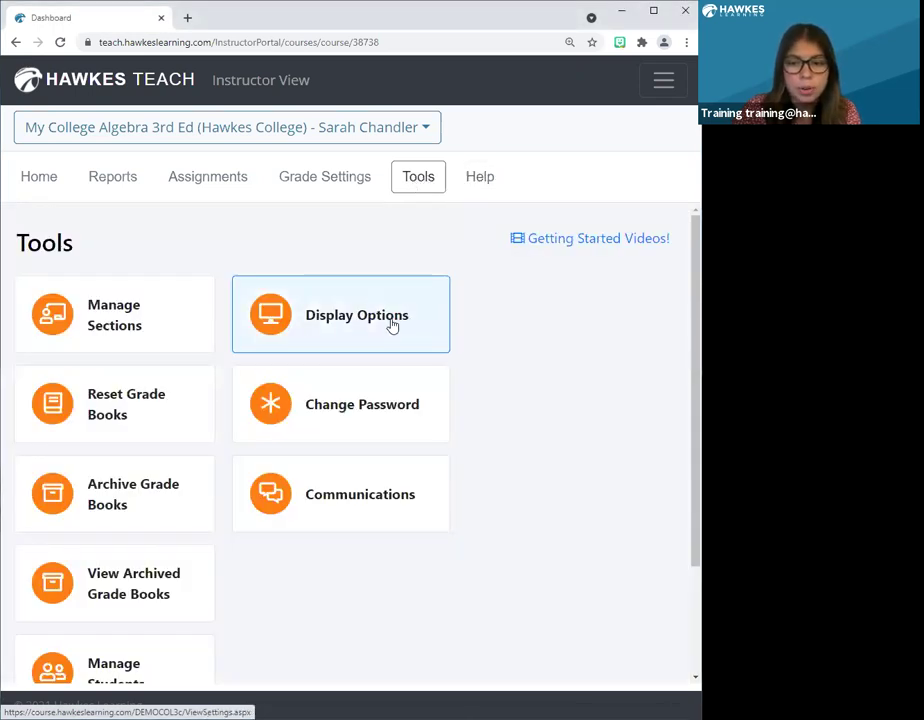
left_click(393, 326)
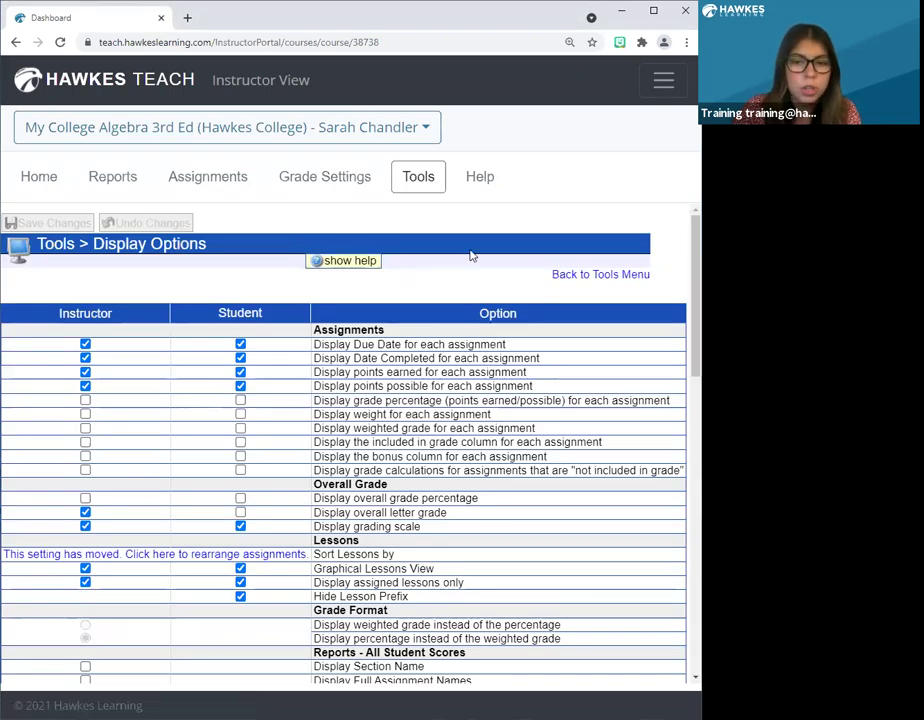
scroll(472, 257, "down", 3)
scroll(472, 257, "down", 5)
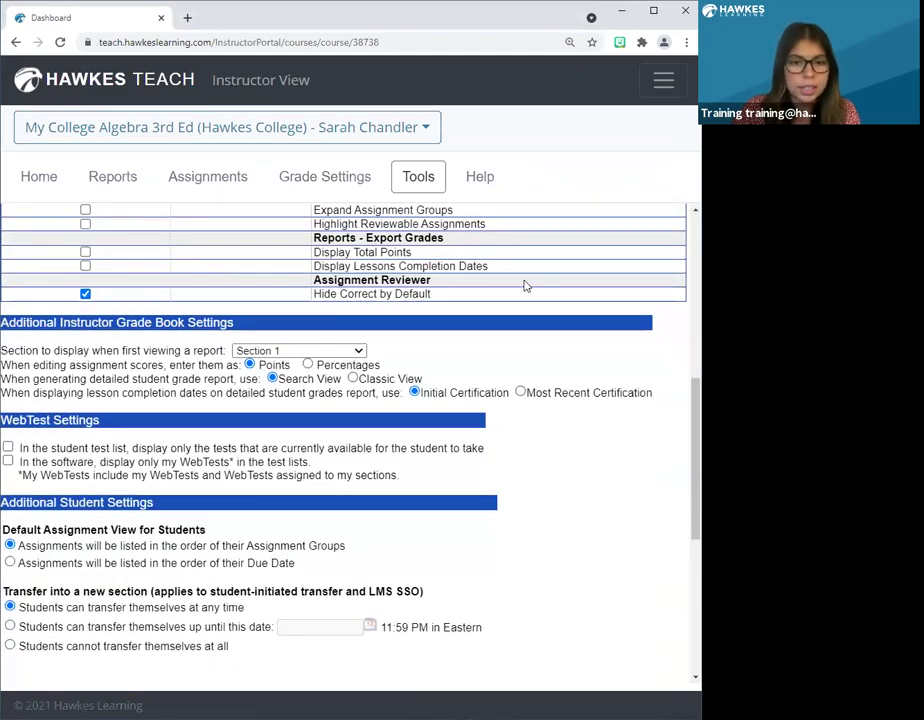
scroll(523, 284, "up", 4)
scroll(523, 280, "up", 5)
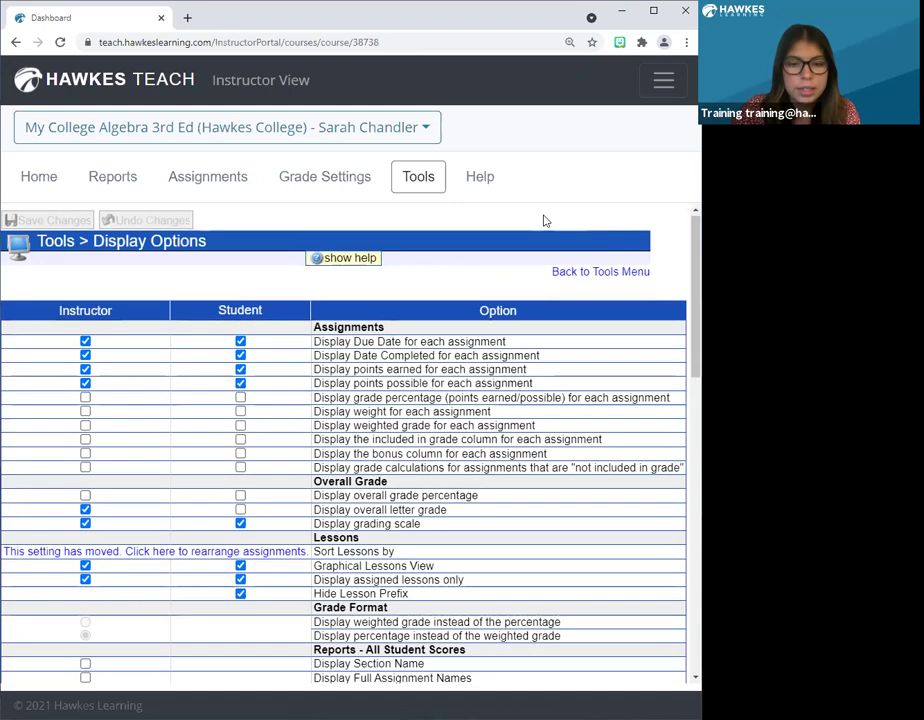
Step: Set the section to display when first viewing a report to Section 1
scroll(560, 220, "down", 4)
scroll(543, 218, "down", 2)
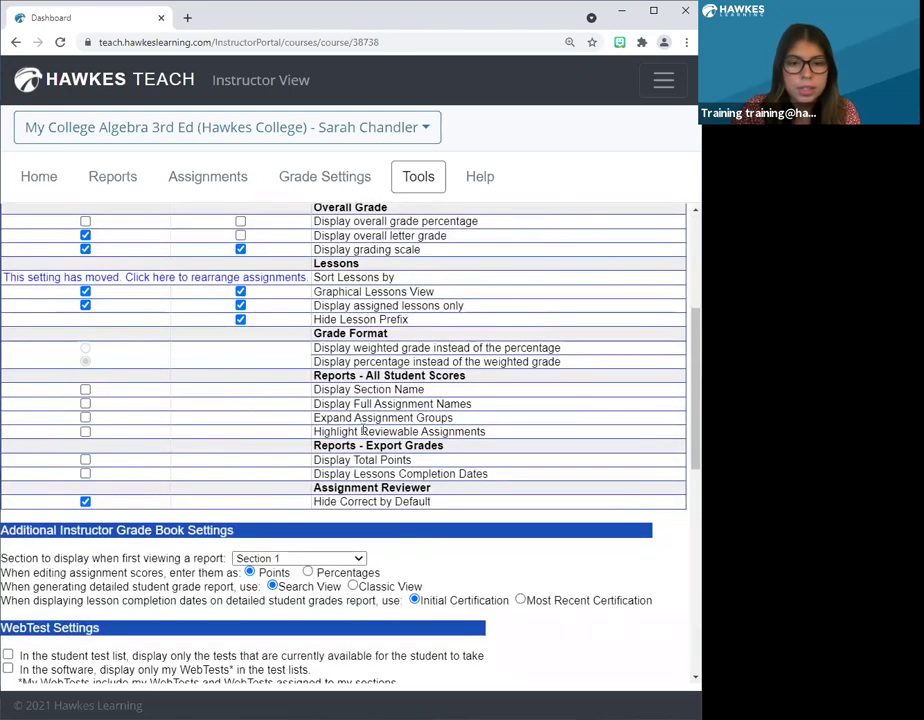
scroll(388, 389, "down", 4)
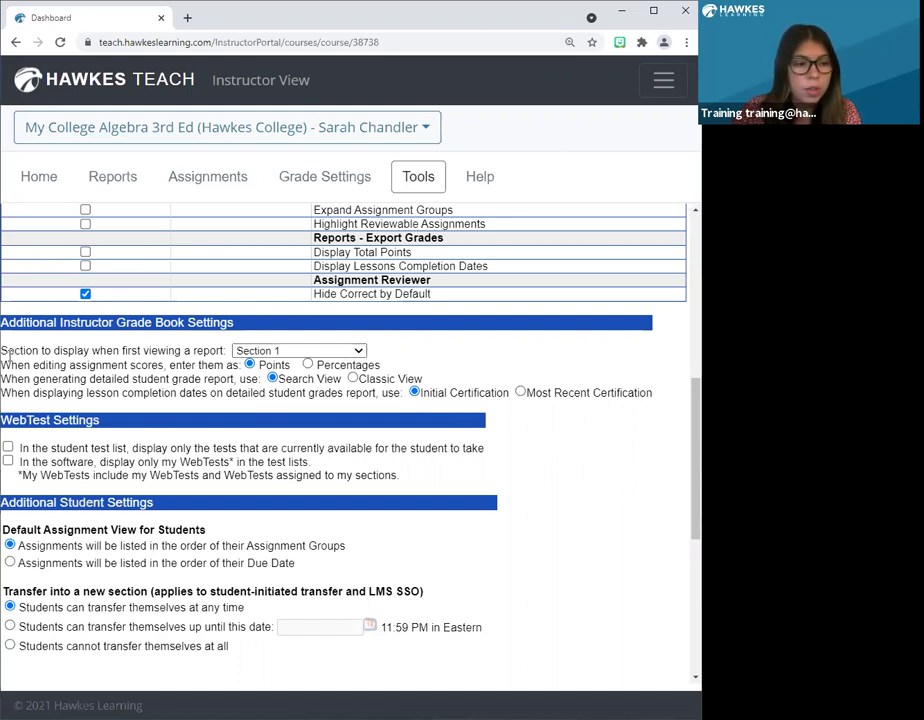
left_click(345, 351)
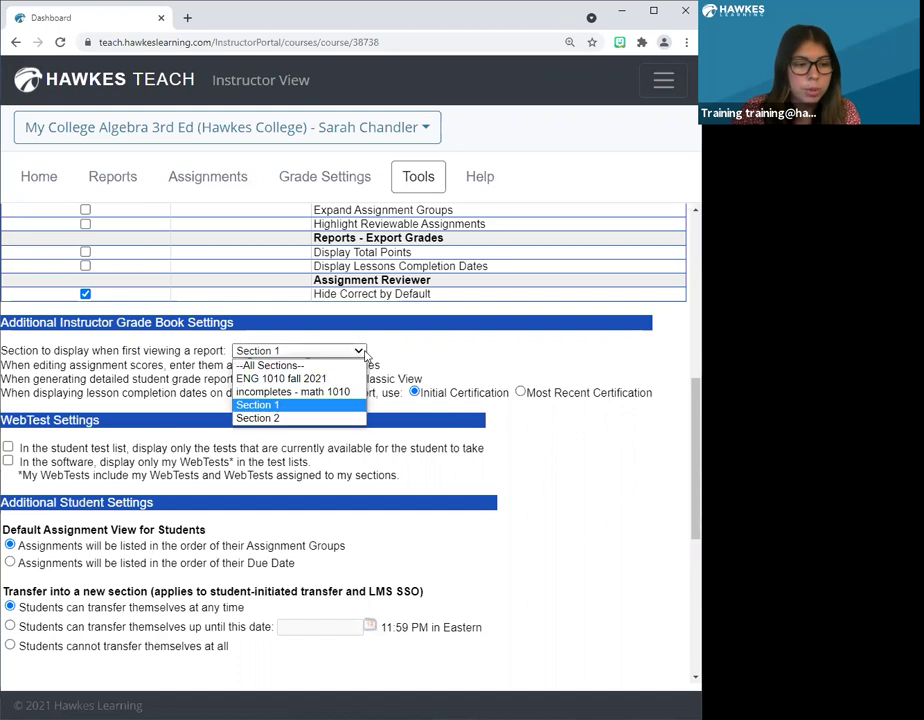
left_click(327, 405)
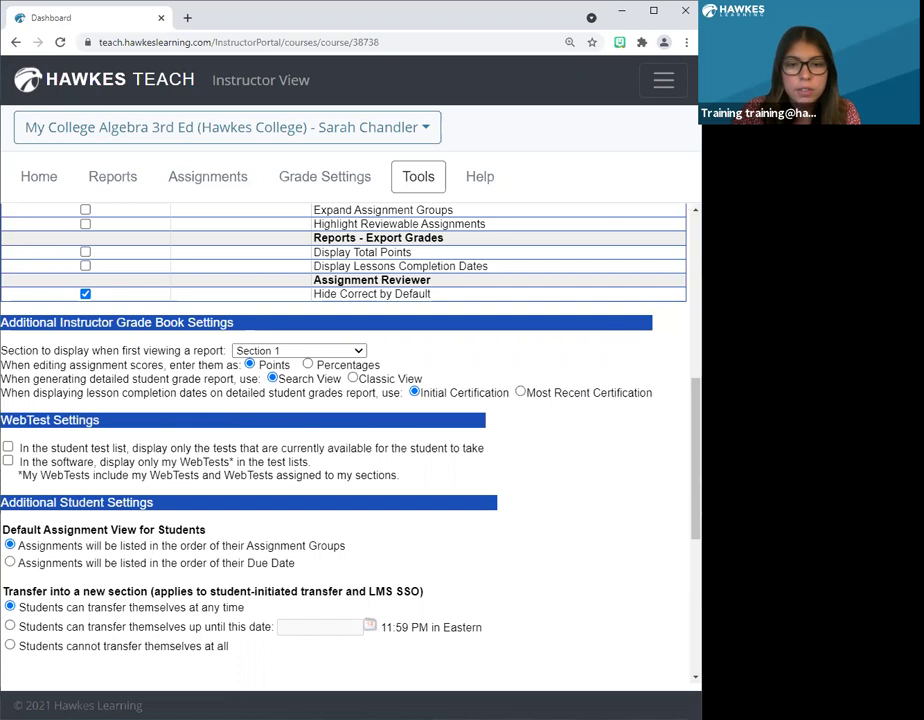
Step: Enable Send to Instructor in Practice Mode and show the custom tab in the additional student settings
scroll(546, 330, "down", 3)
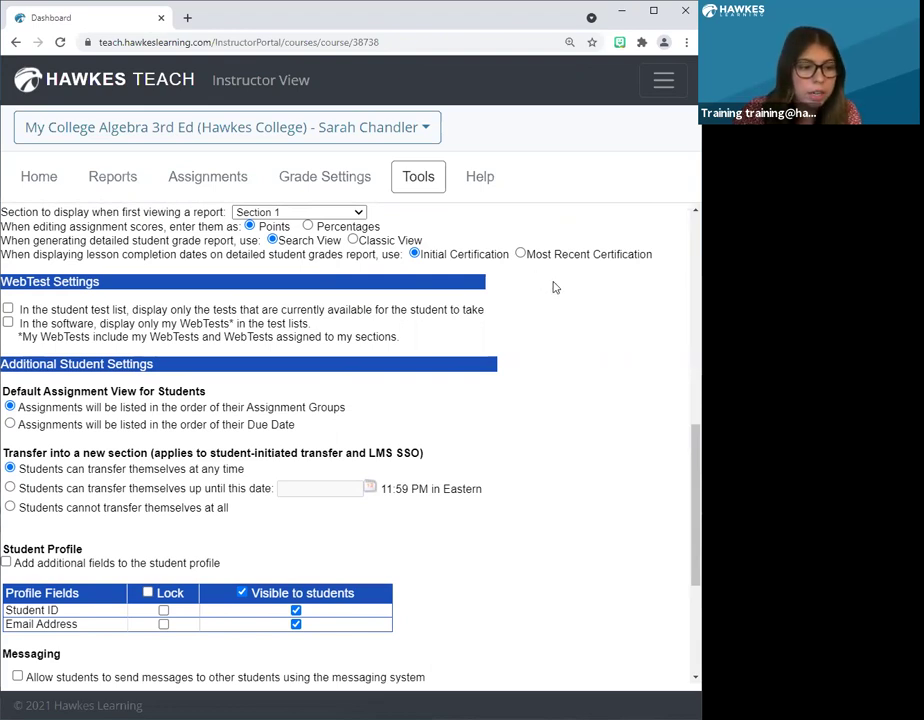
scroll(487, 300, "down", 1)
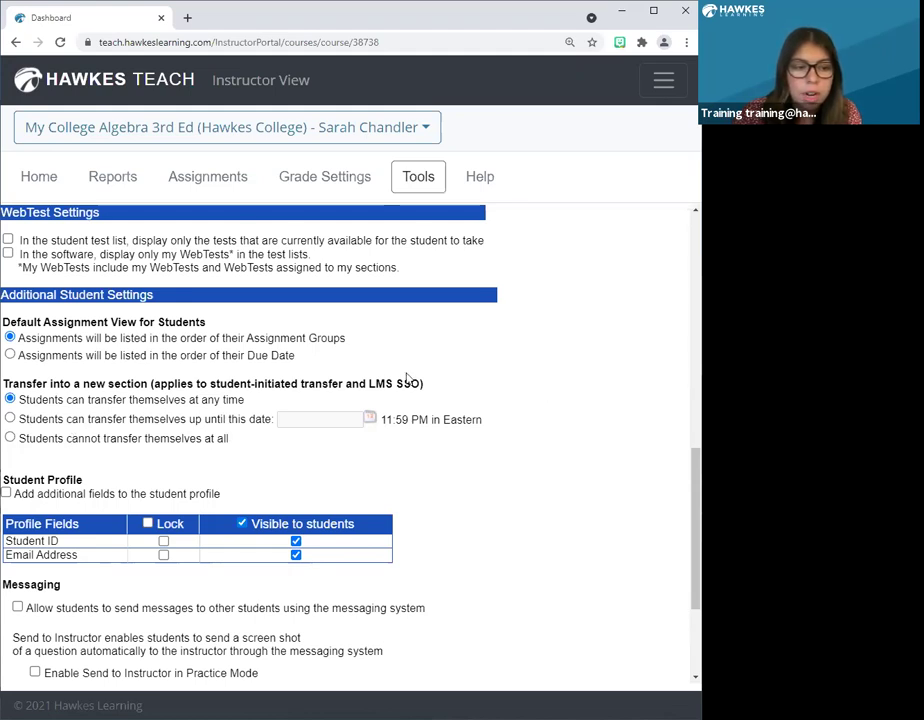
scroll(406, 377, "down", 2)
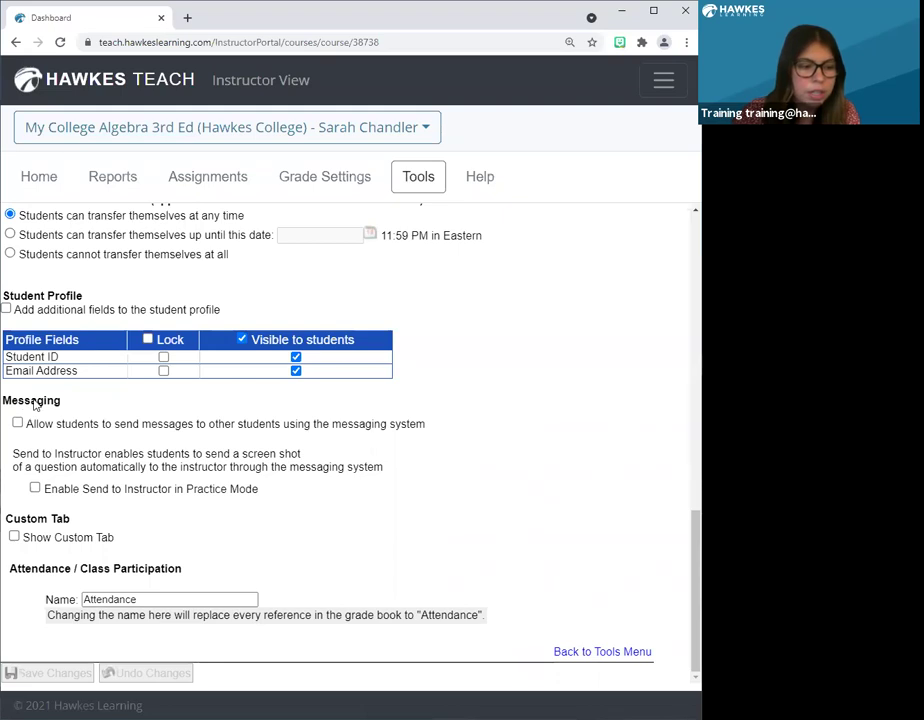
left_click(35, 489)
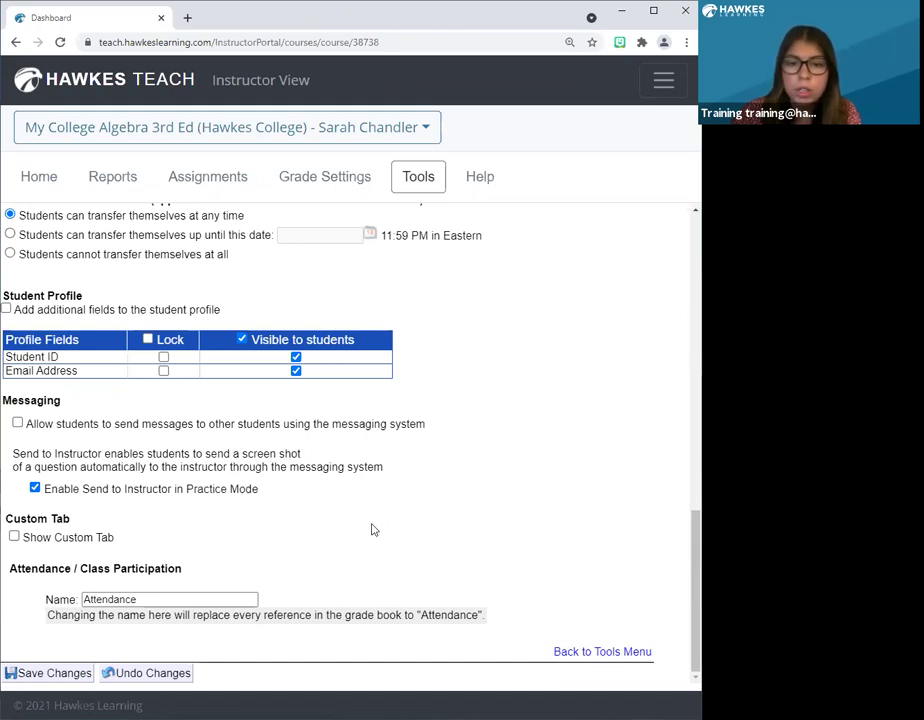
left_click(14, 538)
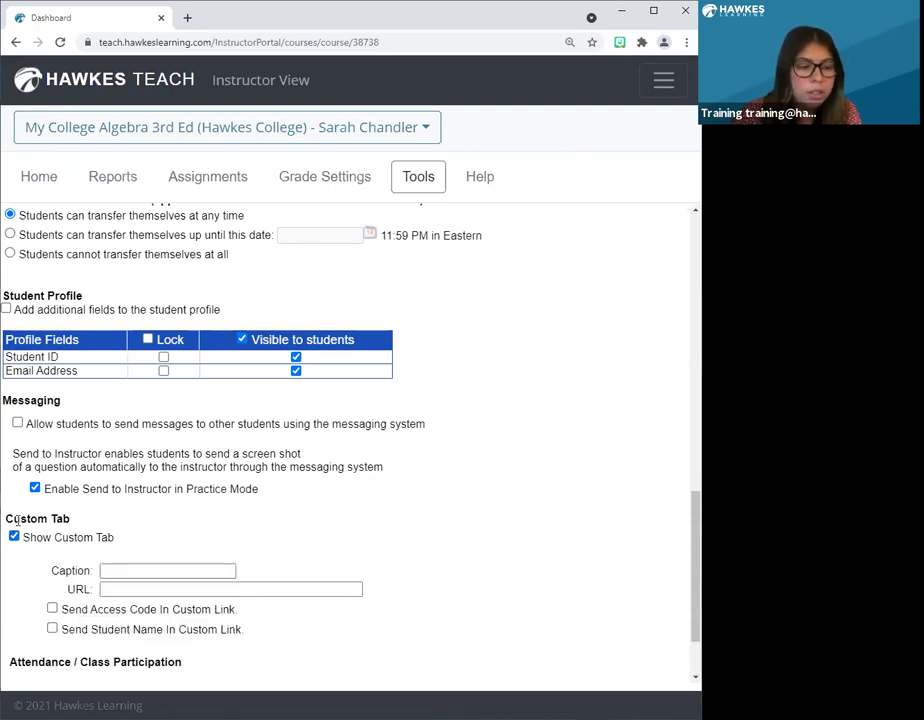
scroll(104, 527, "down", 1)
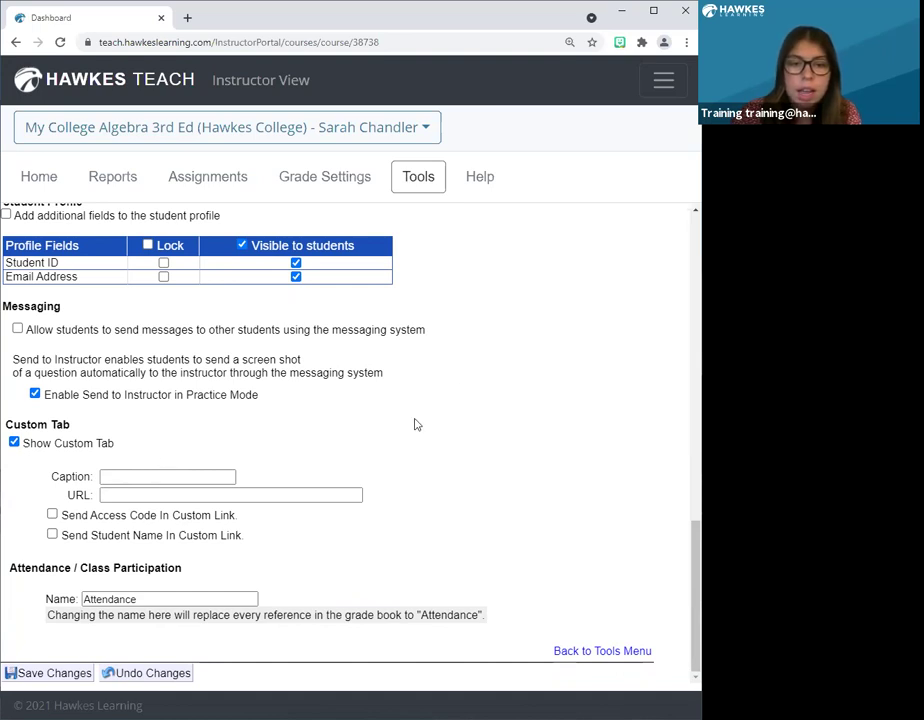
Step: Review the instructor and student display options for assignments and overall grade, including the grade percentage for each assignment
scroll(416, 440, "up", 3)
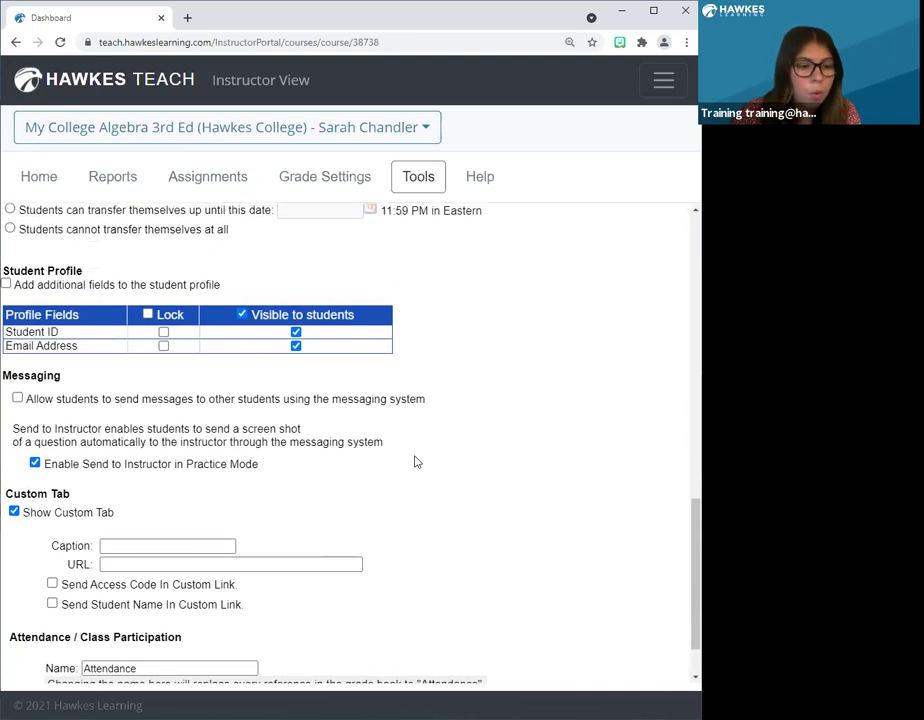
scroll(417, 462, "up", 3)
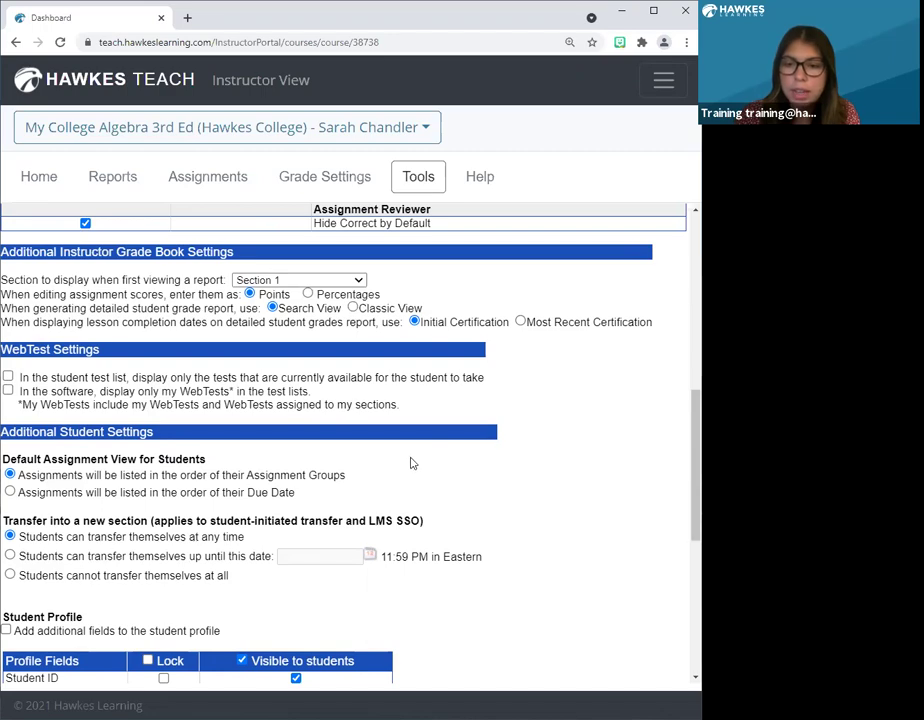
scroll(575, 493, "up", 8)
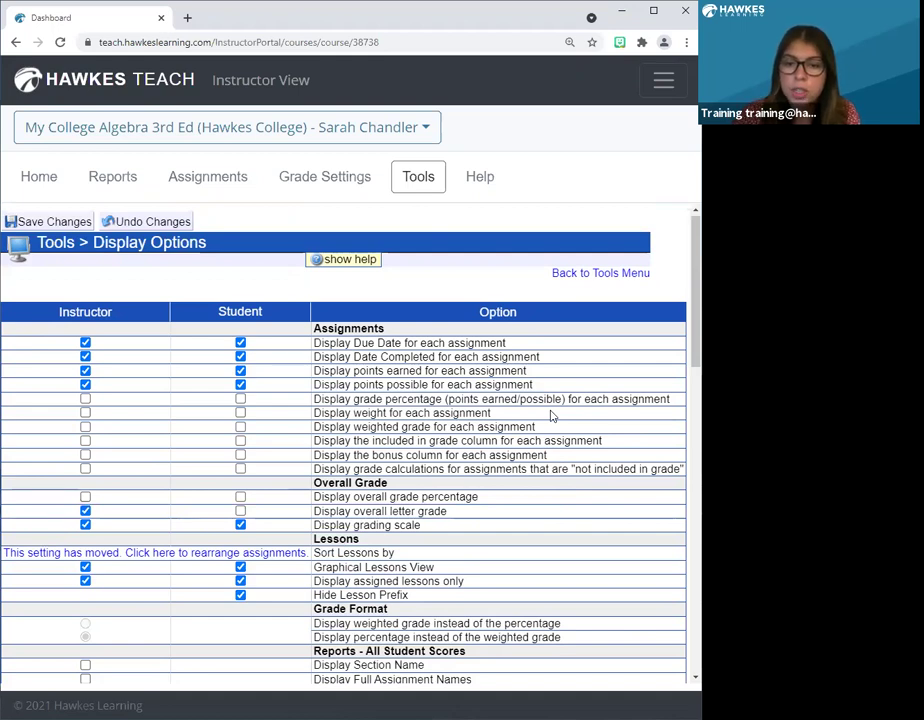
scroll(556, 413, "down", 3)
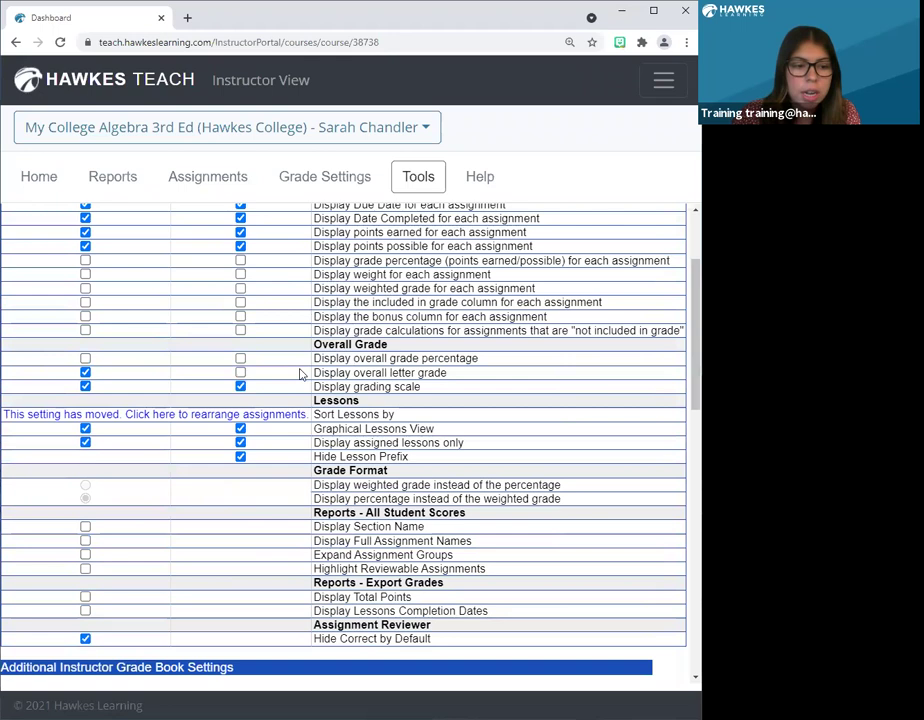
scroll(300, 374, "up", 1)
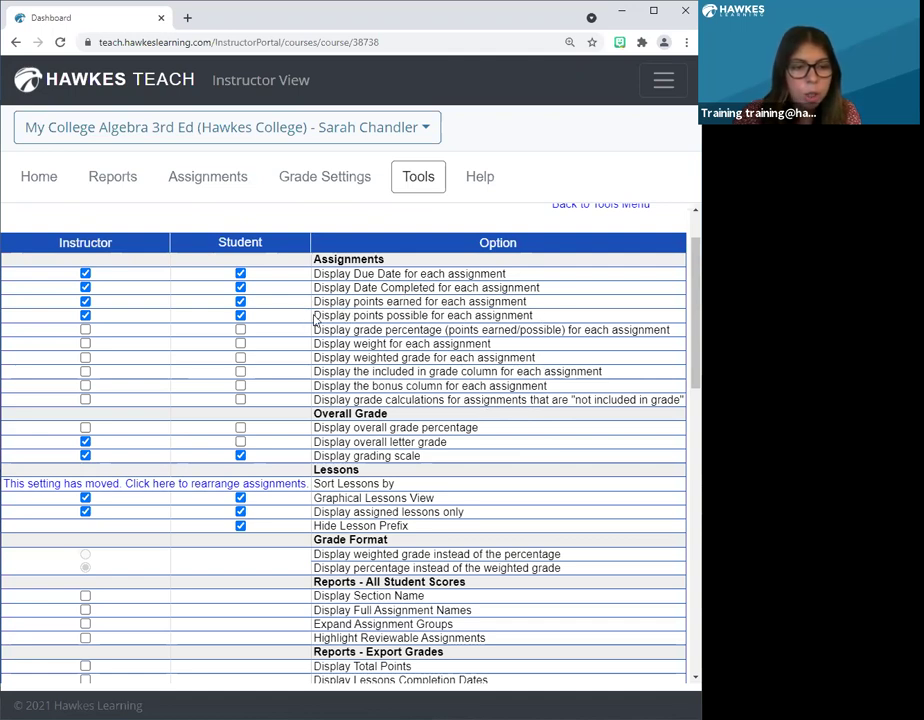
left_click(240, 302)
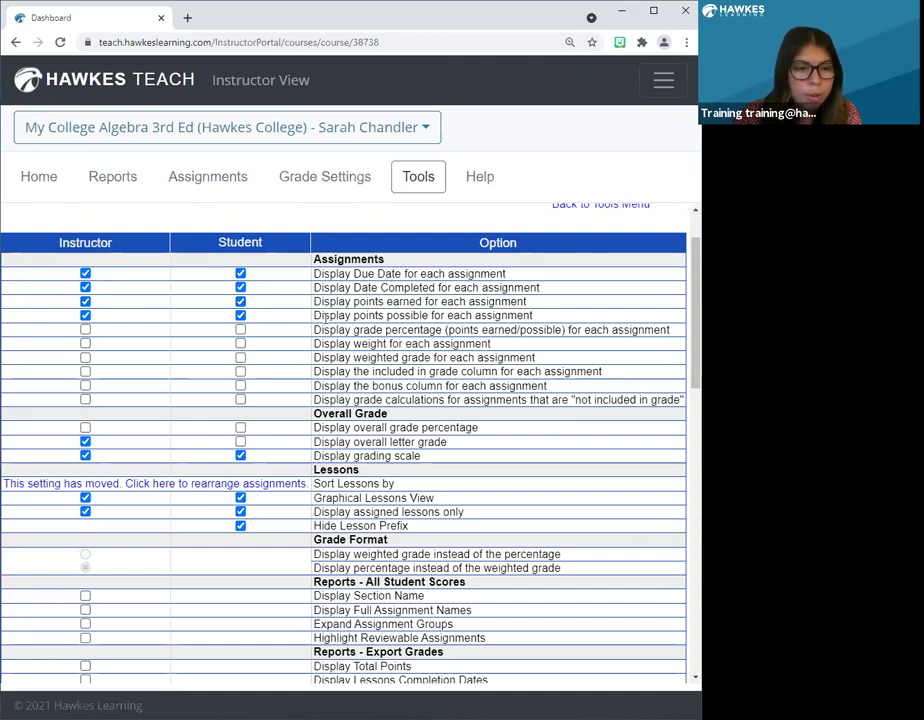
left_click_drag(314, 330, 662, 330)
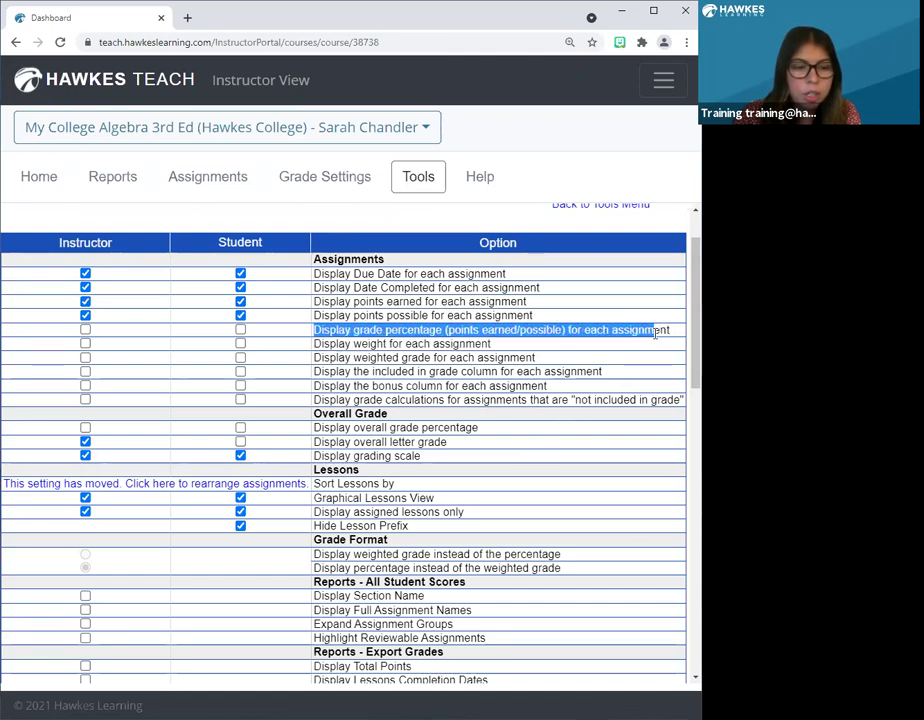
left_click(532, 346)
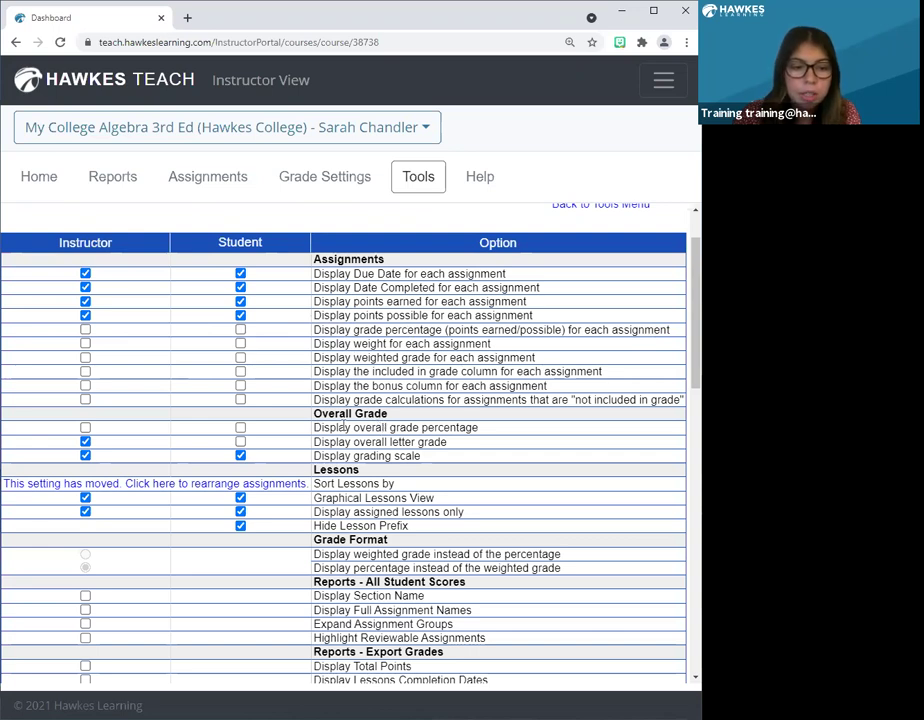
left_click(240, 440)
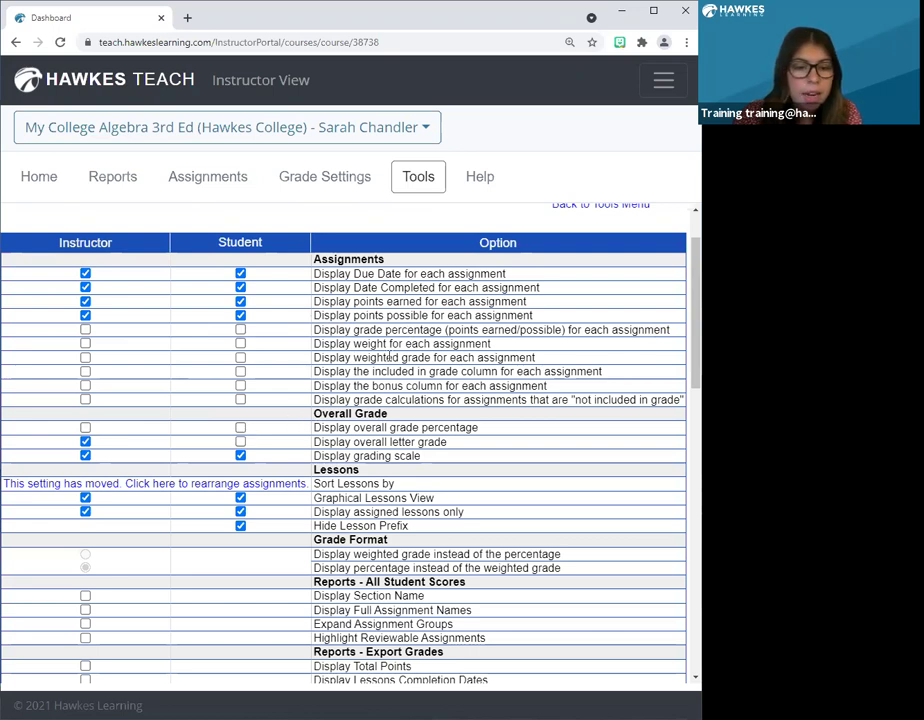
scroll(389, 357, "down", 1)
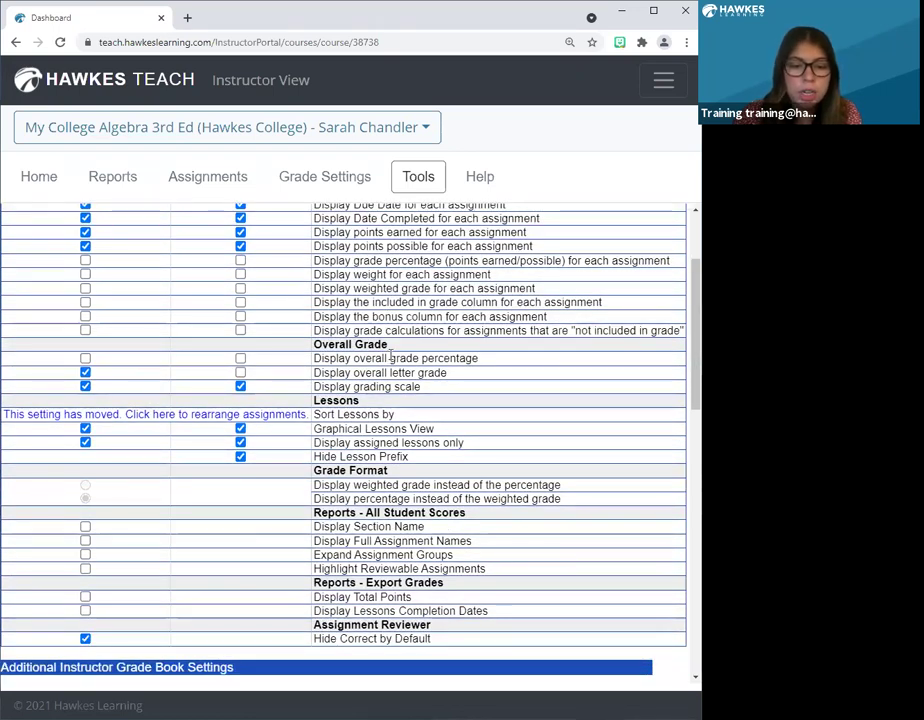
Step: Switch assignment score entry to percentages and back to points in the instructor grade book settings
scroll(389, 357, "down", 4)
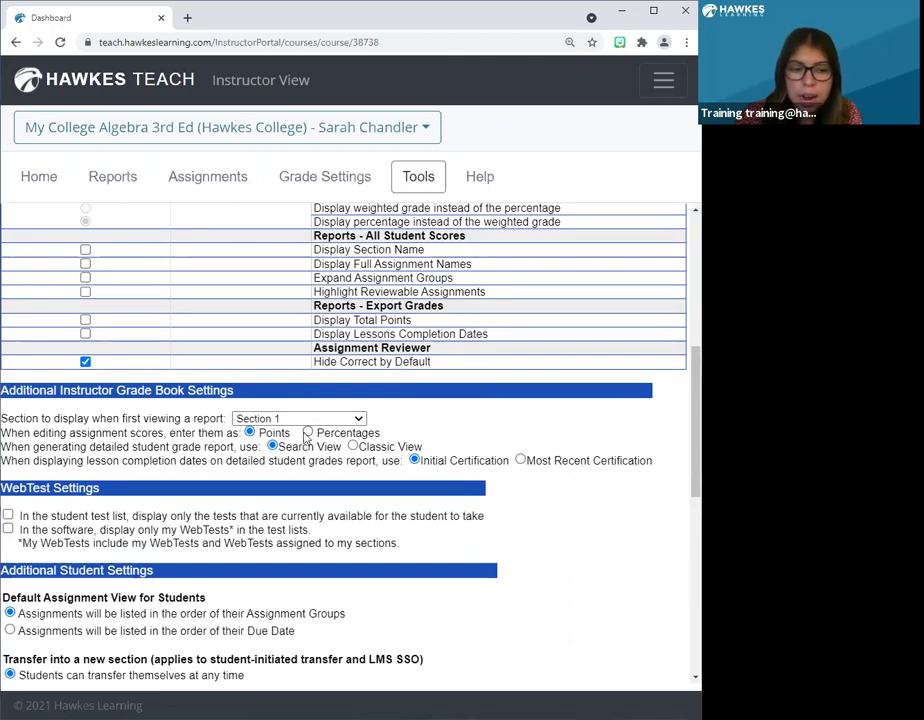
left_click(307, 432)
left_click(249, 432)
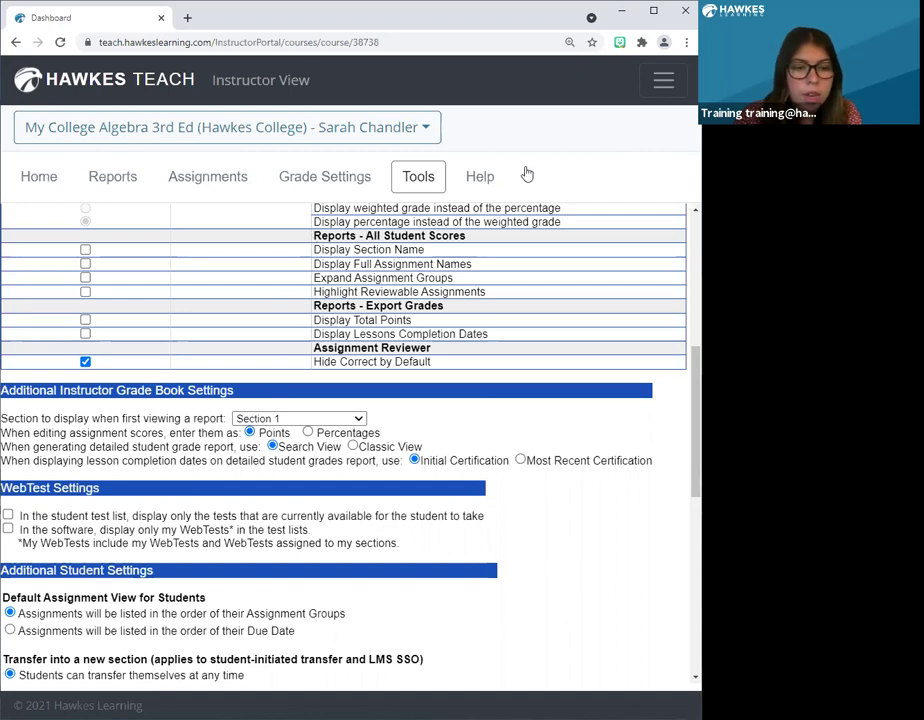
Step: Toggle the student Hide Lesson Prefix option off and back on
scroll(449, 462, "up", 2)
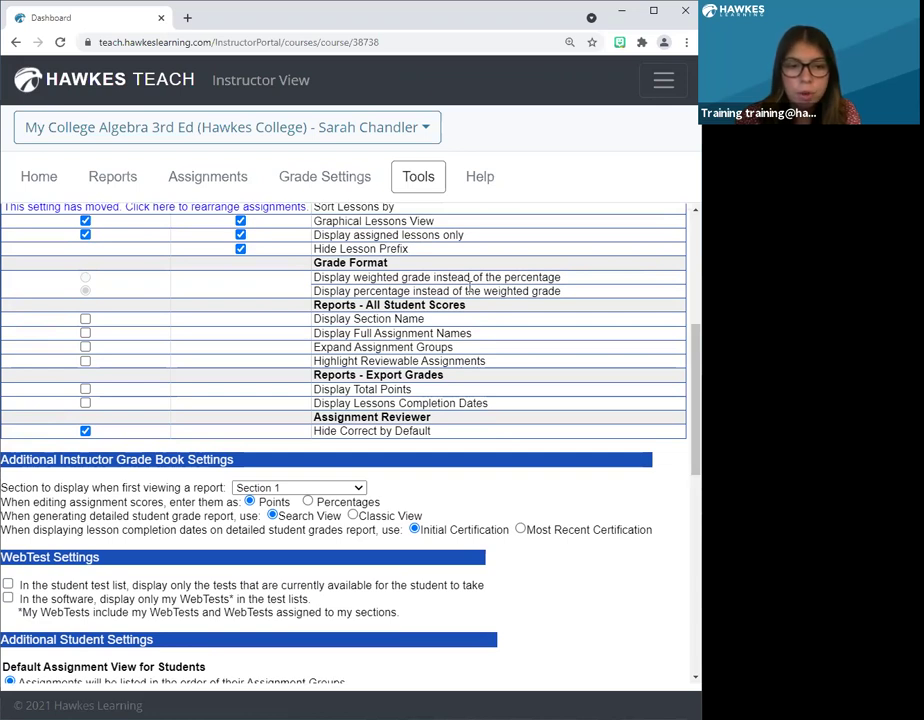
scroll(345, 266, "up", 1)
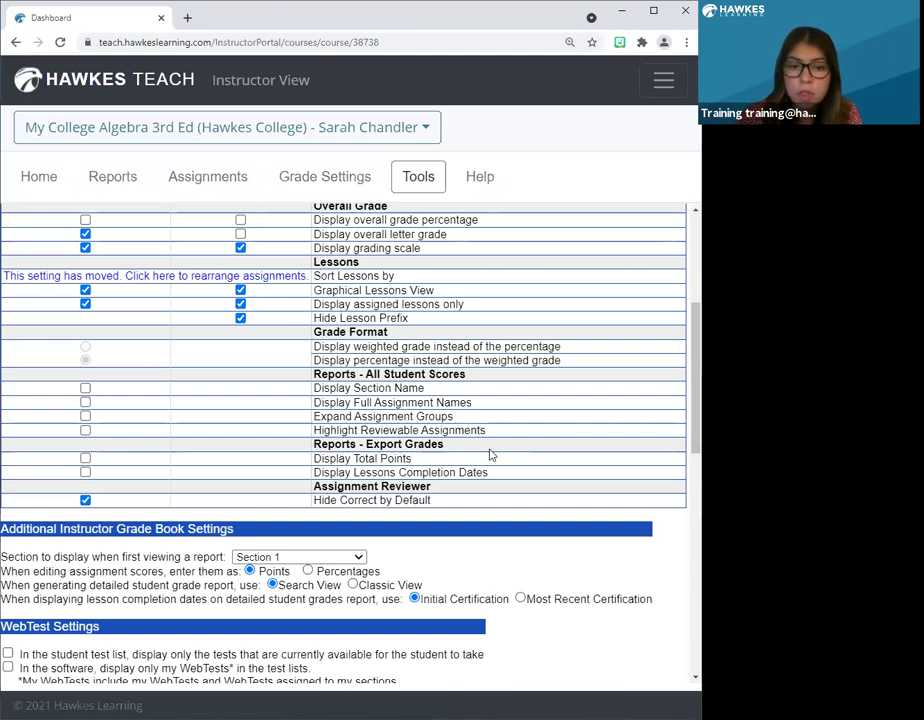
scroll(365, 337, "up", 1)
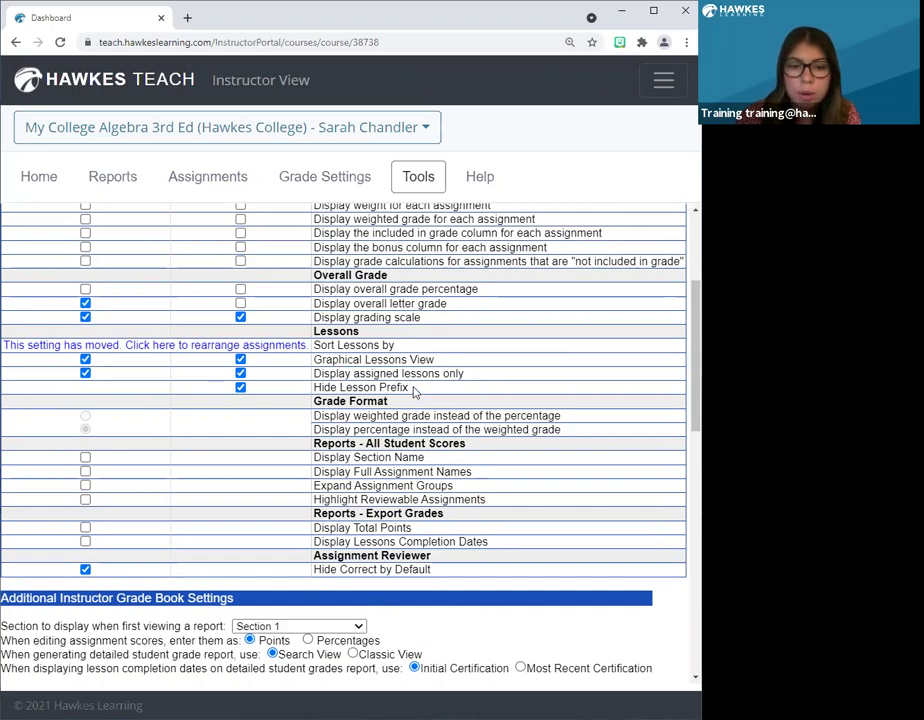
left_click(240, 388)
left_click(240, 388)
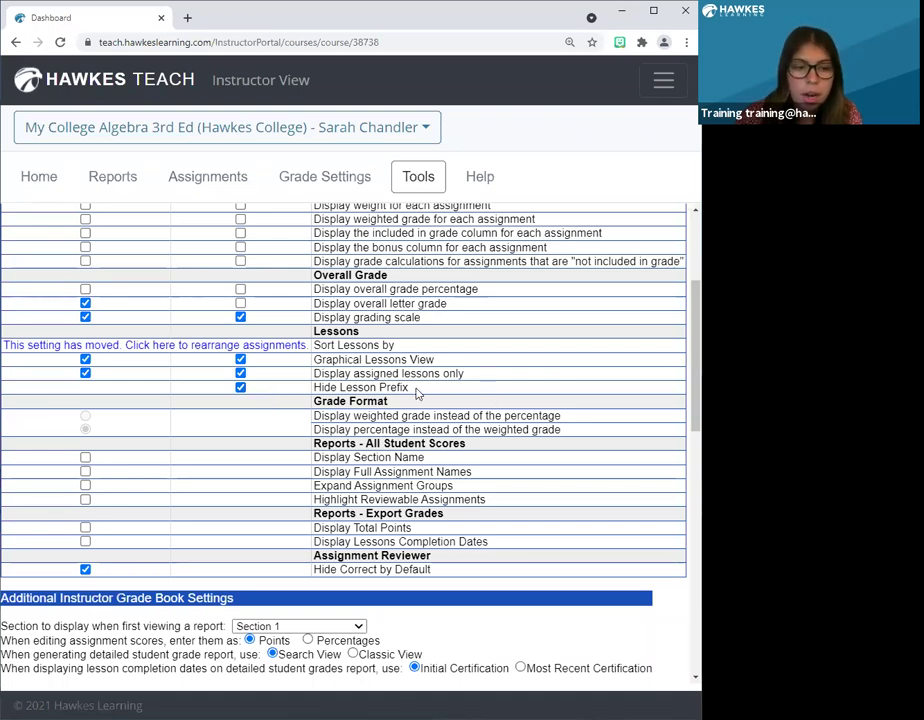
Step: Toggle the instructor Hide Correct by Default option of the Assignment Reviewer off and back on
scroll(430, 390, "down", 4)
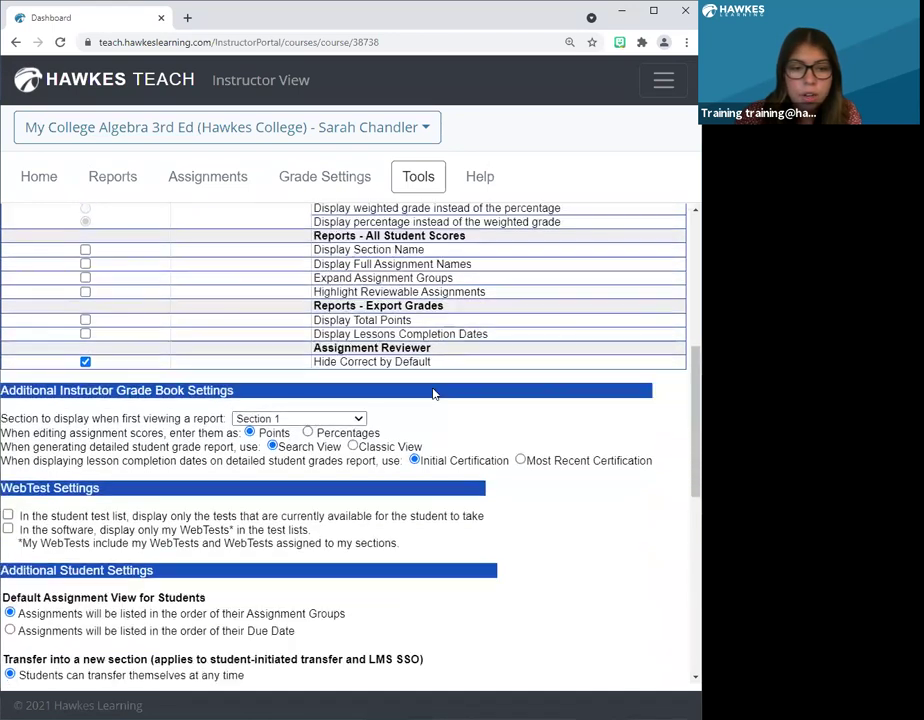
scroll(432, 385, "up", 1)
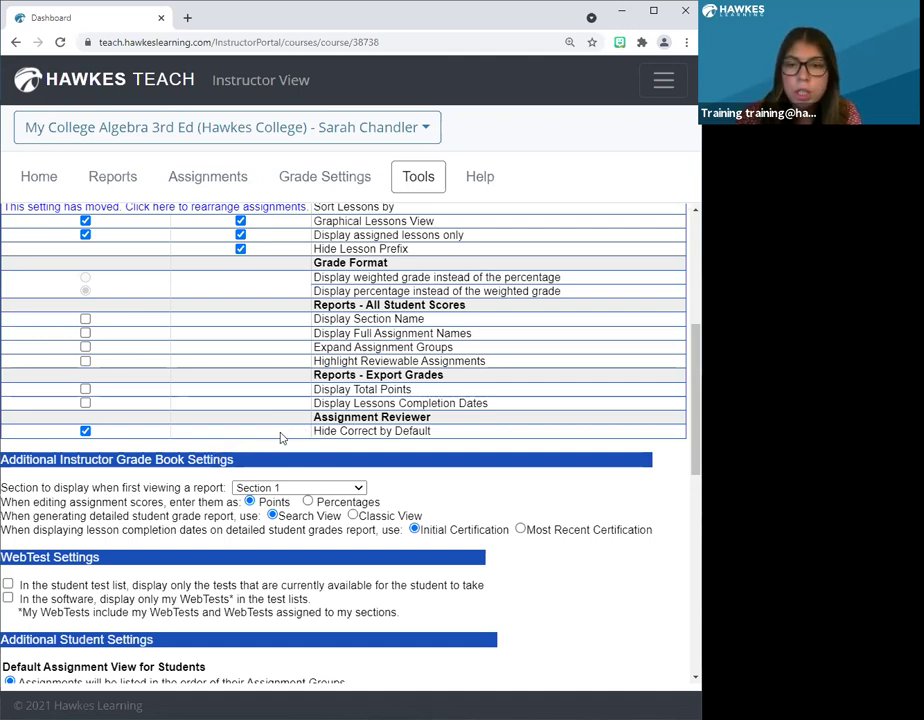
left_click(85, 432)
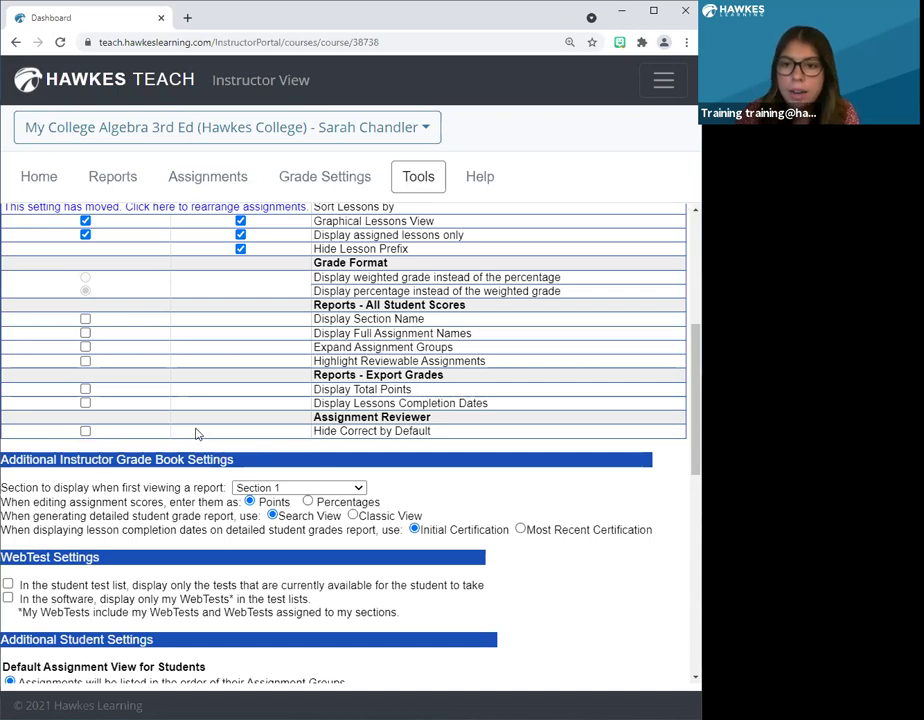
left_click(86, 432)
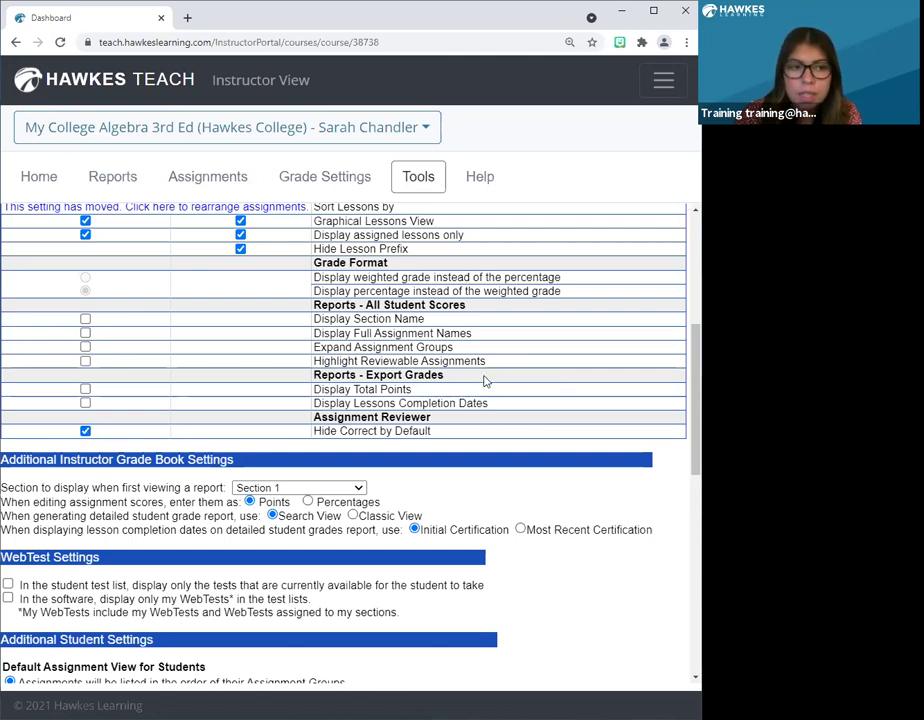
scroll(486, 377, "up", 5)
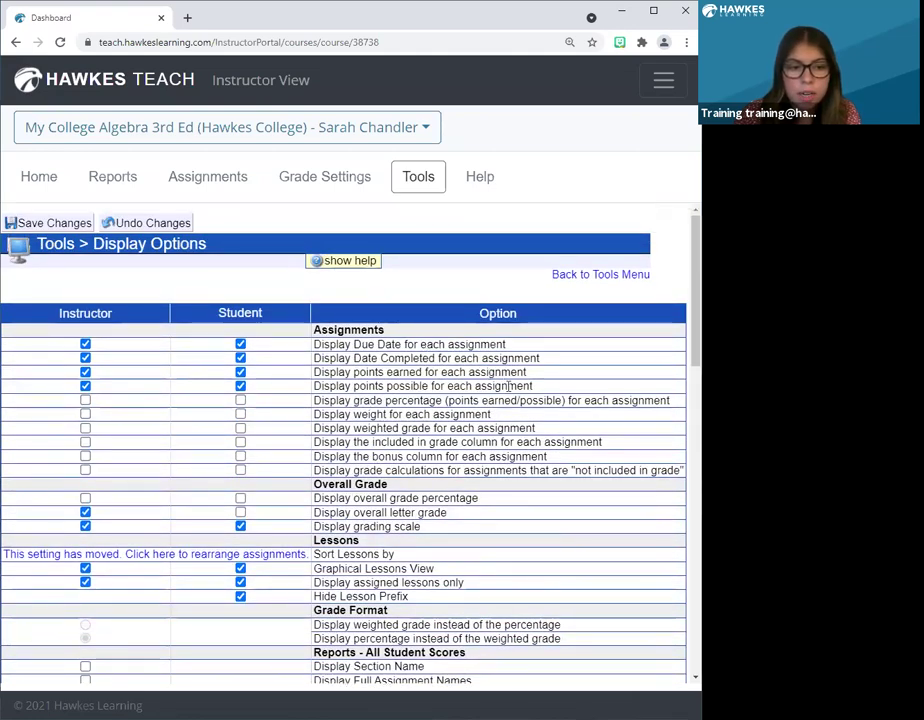
scroll(505, 385, "down", 5)
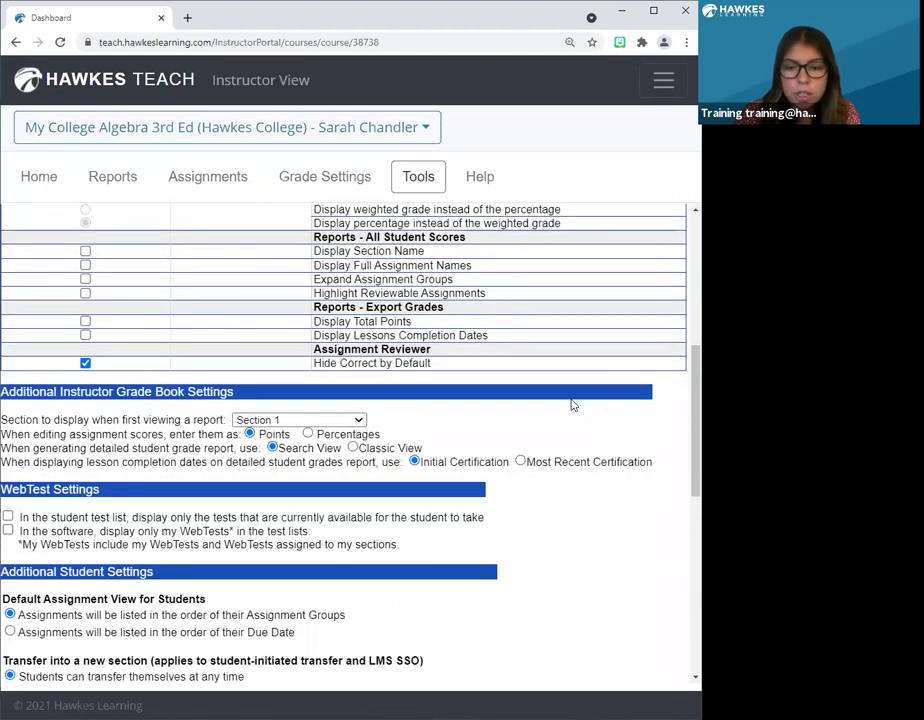